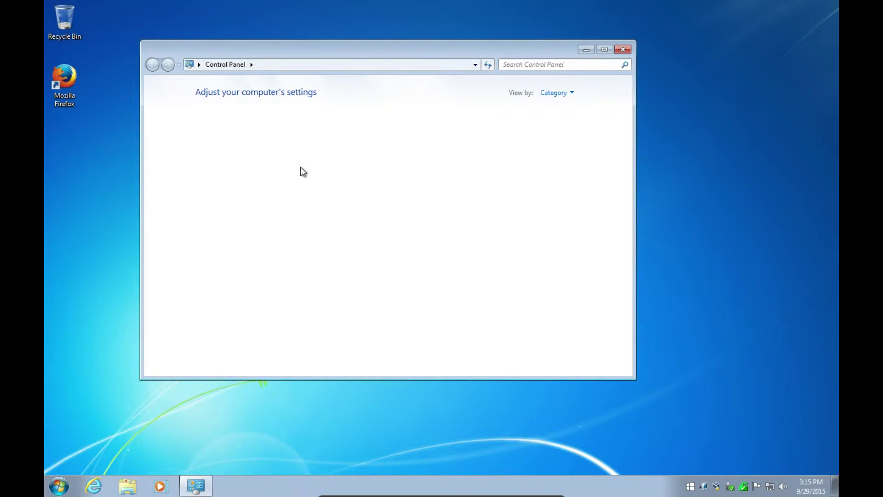
Open the Installed Updates list from the uninstall-programs page and focus its search box
{"action": "left_click", "coordinate": [262, 250]}
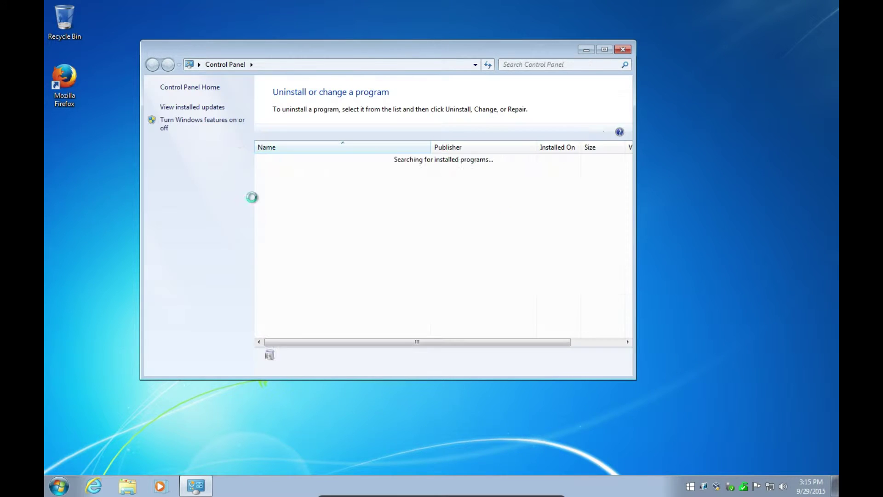
{"action": "left_click", "coordinate": [202, 108]}
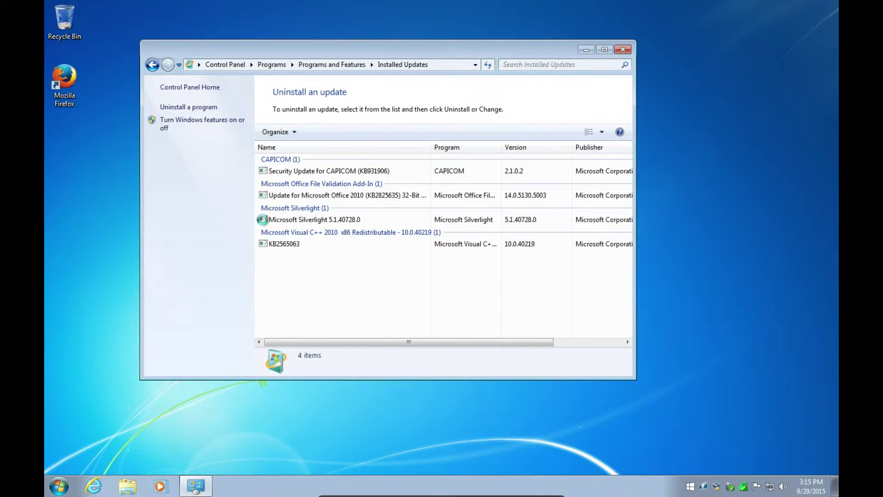
{"action": "left_click", "coordinate": [533, 65]}
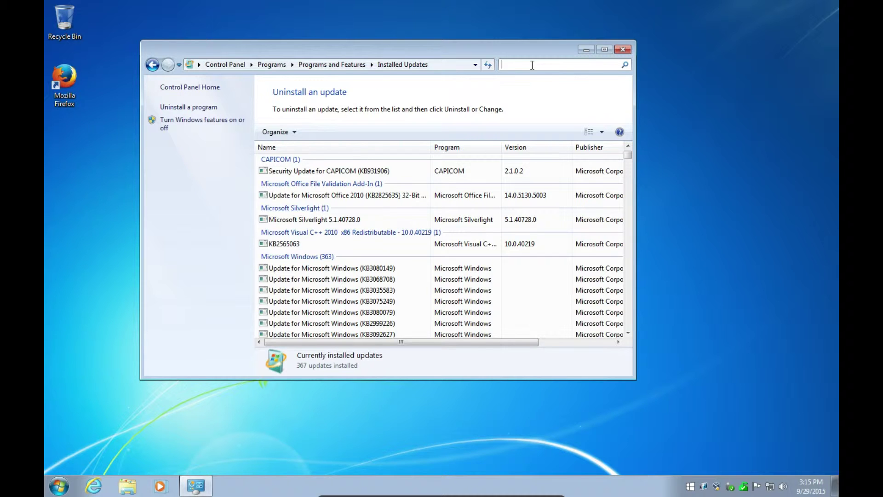
Search for KB3068708, uninstall it, and choose Restart Later
{"action": "type", "text": "KB"}
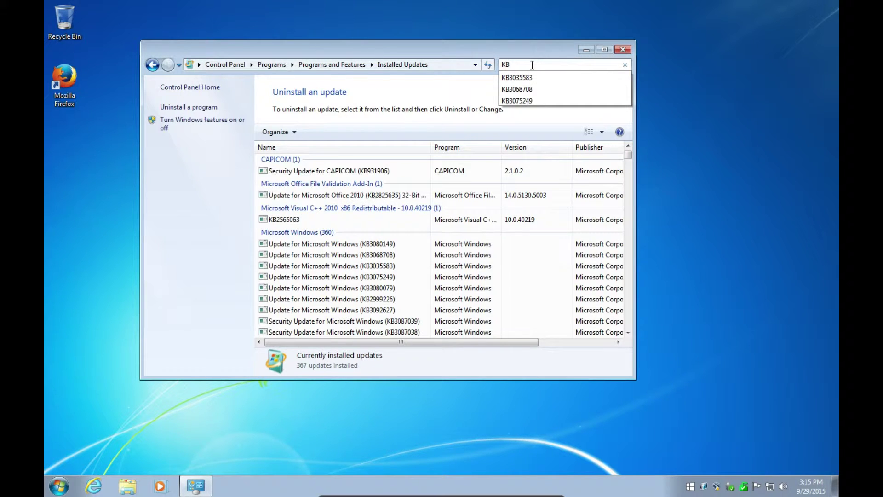
{"action": "type", "text": "306"}
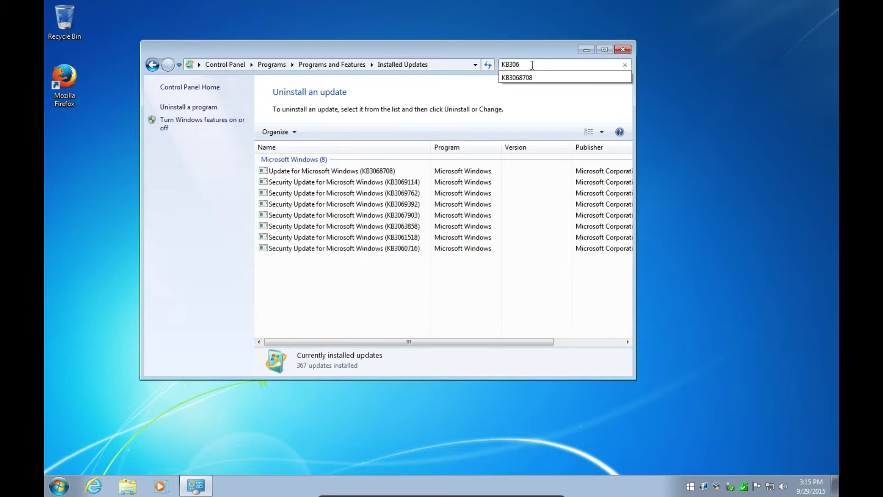
{"action": "type", "text": "8"}
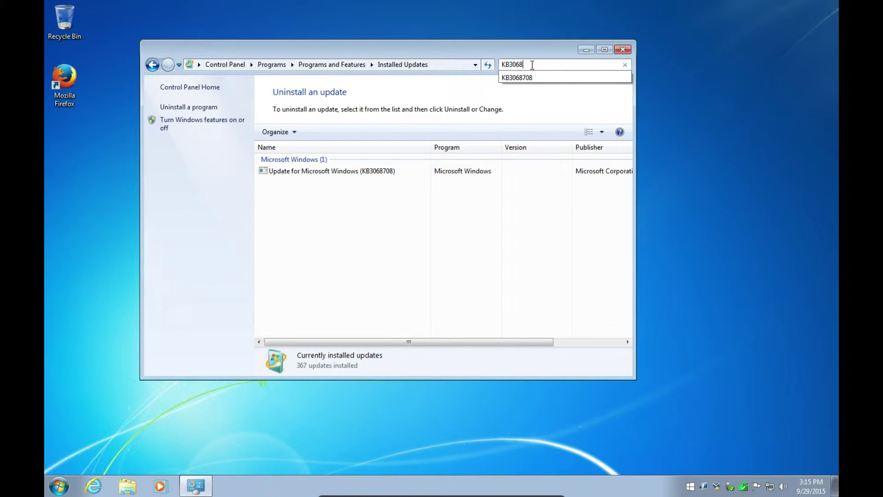
{"action": "type", "text": "708"}
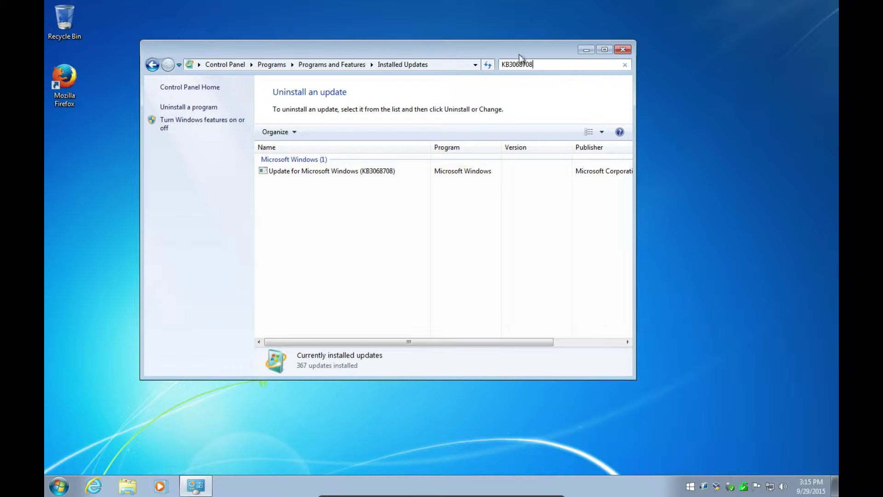
{"action": "left_click", "coordinate": [357, 175]}
{"action": "right_click", "coordinate": [359, 176]}
{"action": "left_click", "coordinate": [374, 180]}
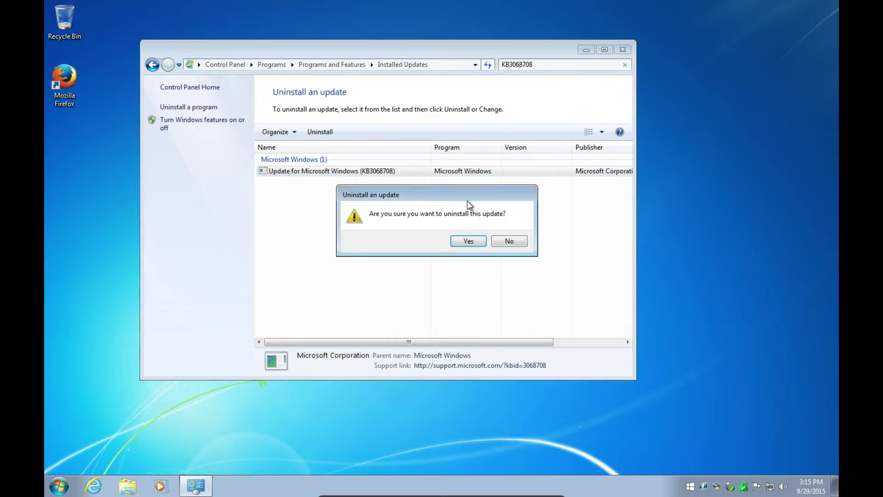
{"action": "left_click", "coordinate": [468, 241]}
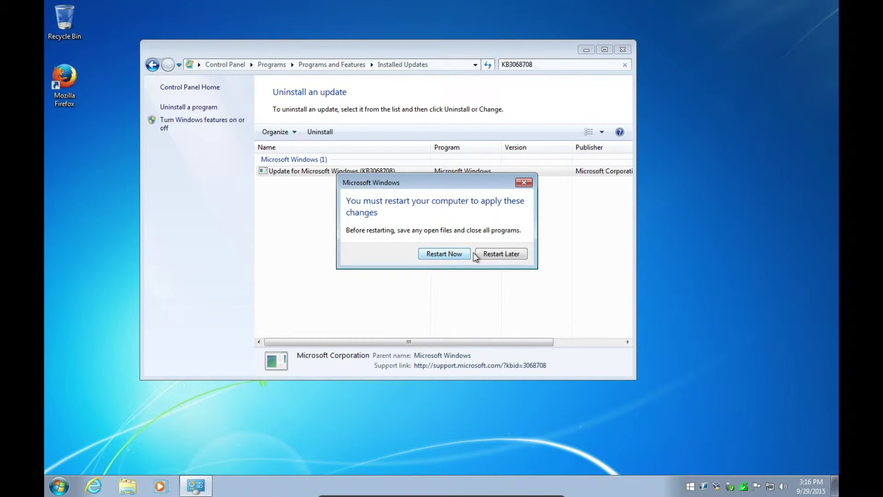
{"action": "left_click", "coordinate": [492, 253]}
Search the installed updates for KB3022345, which returns no match
{"action": "left_click", "coordinate": [539, 69]}
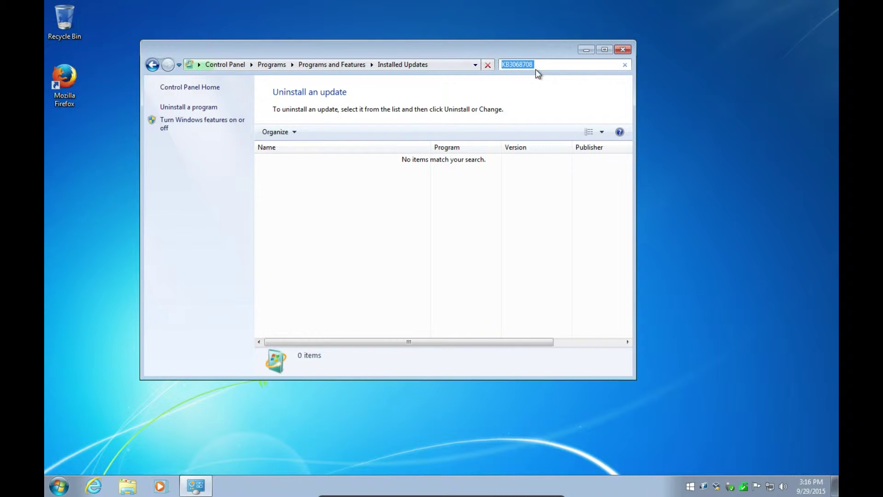
{"action": "type", "text": "KB302"}
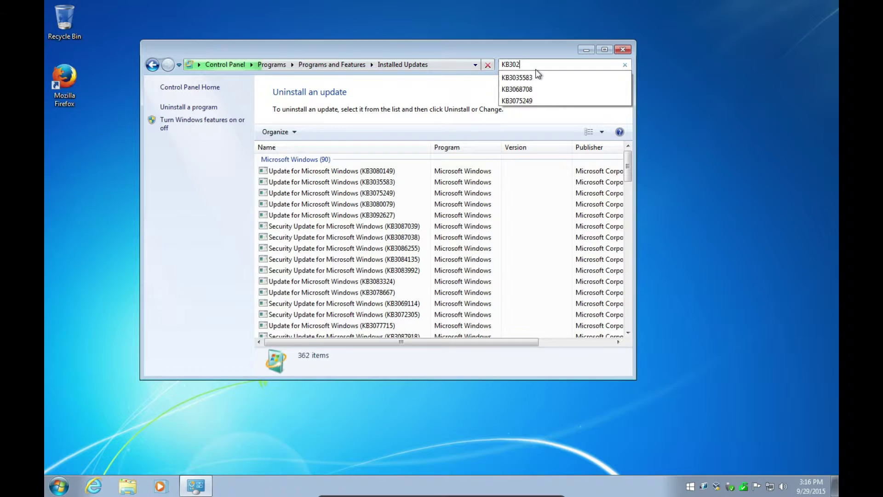
{"action": "type", "text": "2345"}
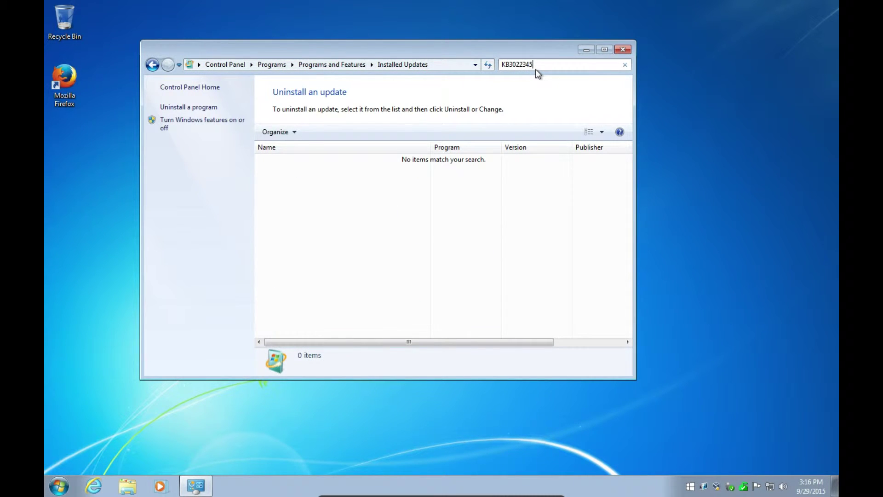
{"action": "key", "text": "Return"}
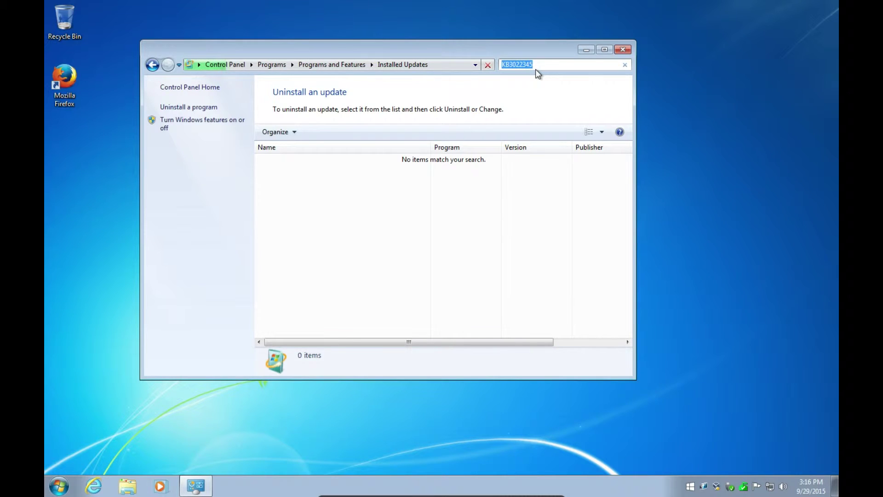
Search for KB3075249, uninstall it, and choose Restart Later
{"action": "type", "text": "KB3"}
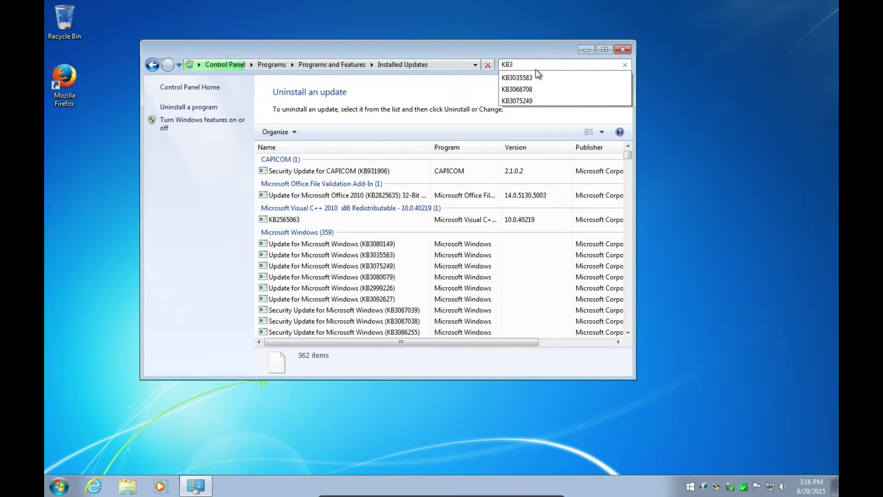
{"action": "type", "text": "07"}
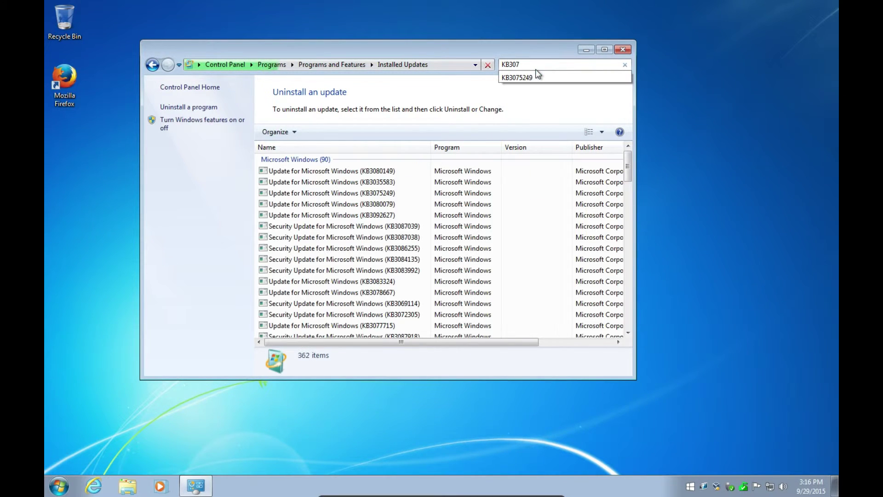
{"action": "type", "text": "52"}
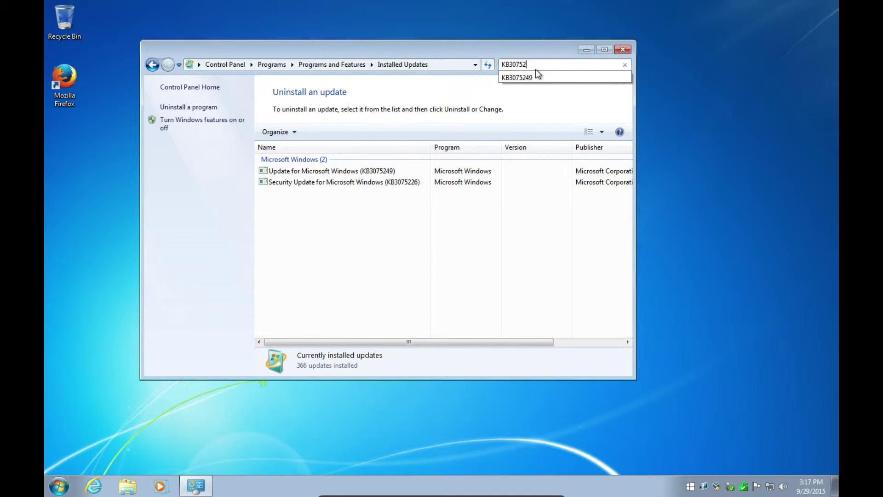
{"action": "type", "text": "49"}
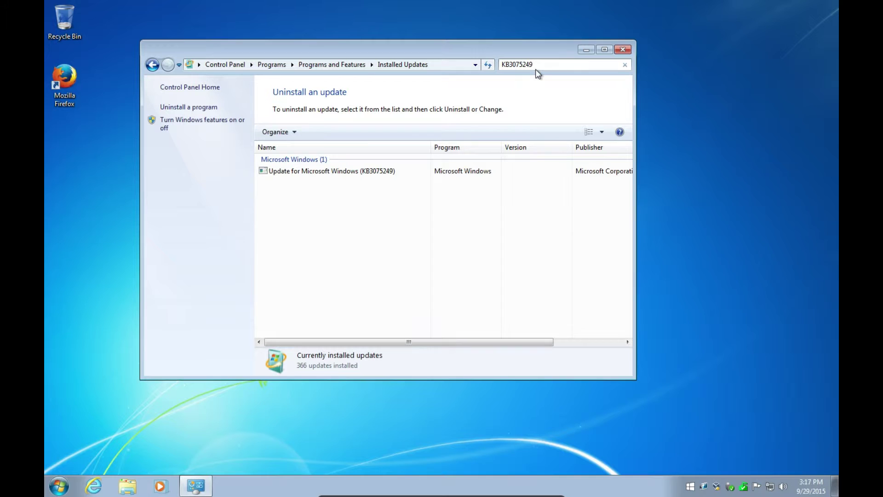
{"action": "left_click", "coordinate": [363, 171]}
{"action": "right_click", "coordinate": [363, 172]}
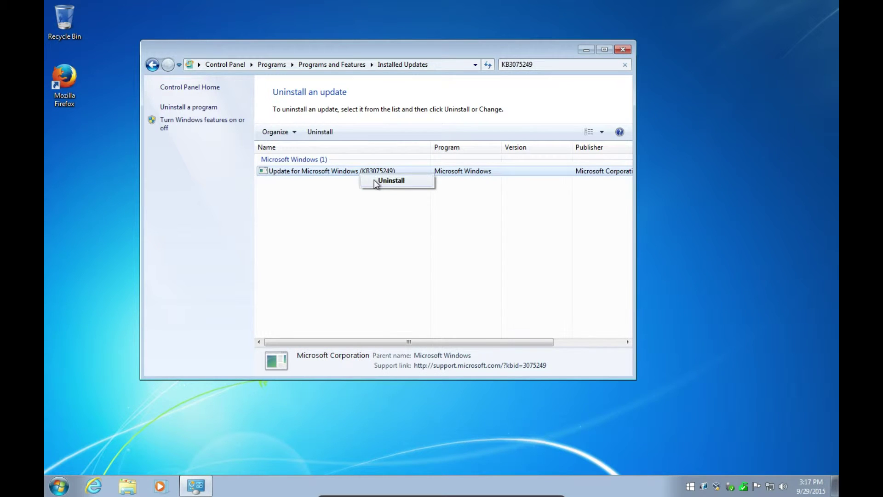
{"action": "left_click", "coordinate": [391, 180]}
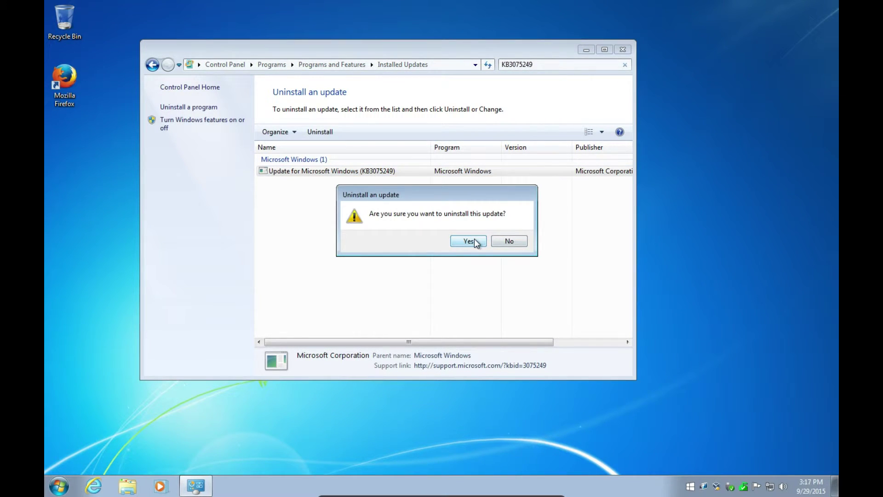
{"action": "left_click", "coordinate": [474, 240]}
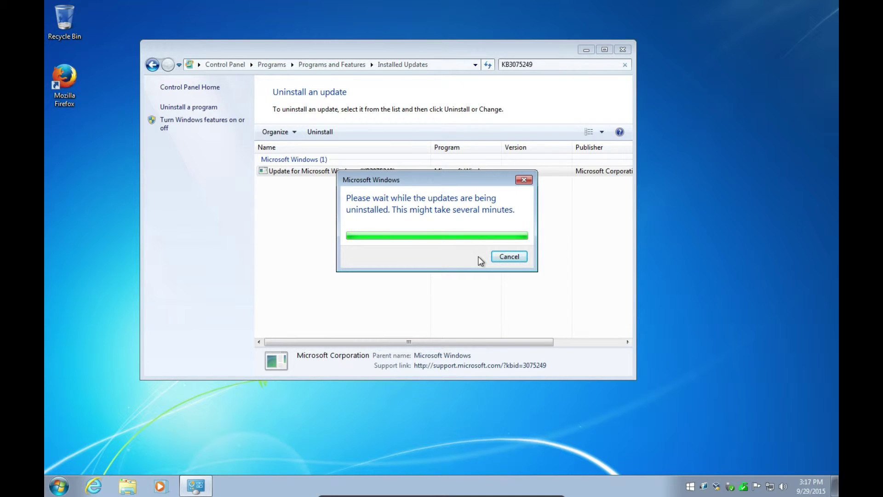
{"action": "left_click", "coordinate": [479, 255]}
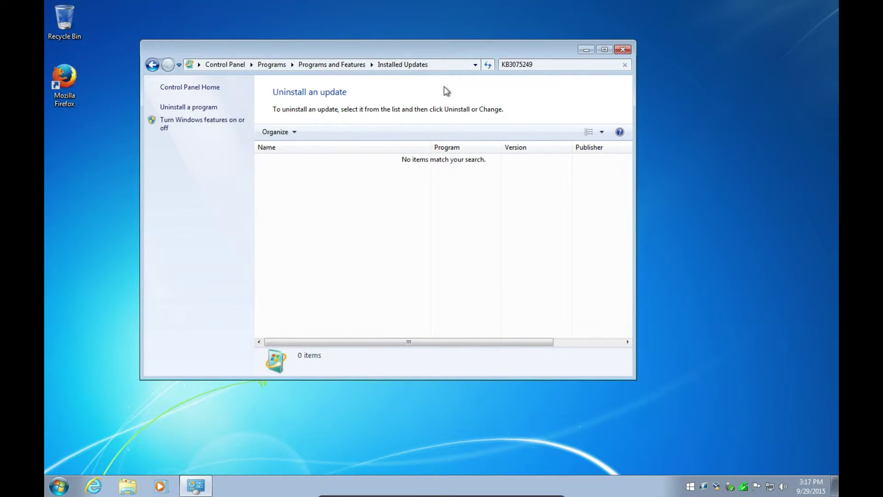
{"action": "left_click", "coordinate": [508, 66]}
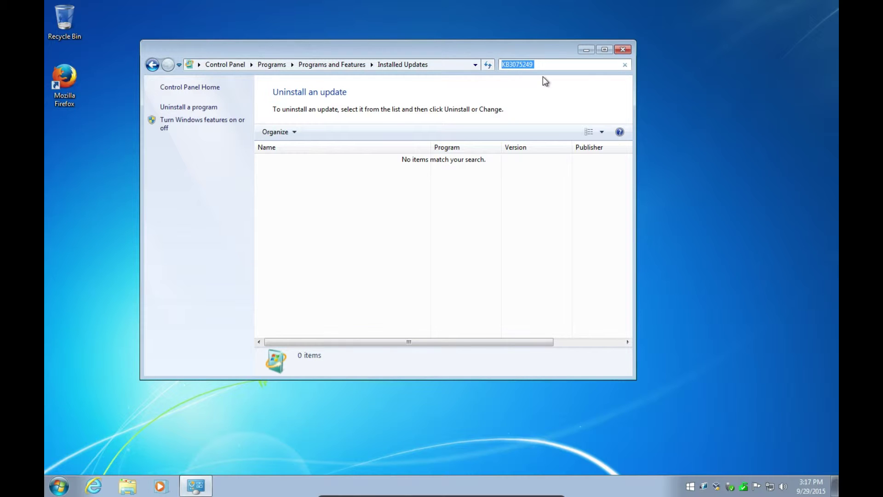
Search for KB3080149, uninstall it, and choose Restart Later
{"action": "type", "text": "KB"}
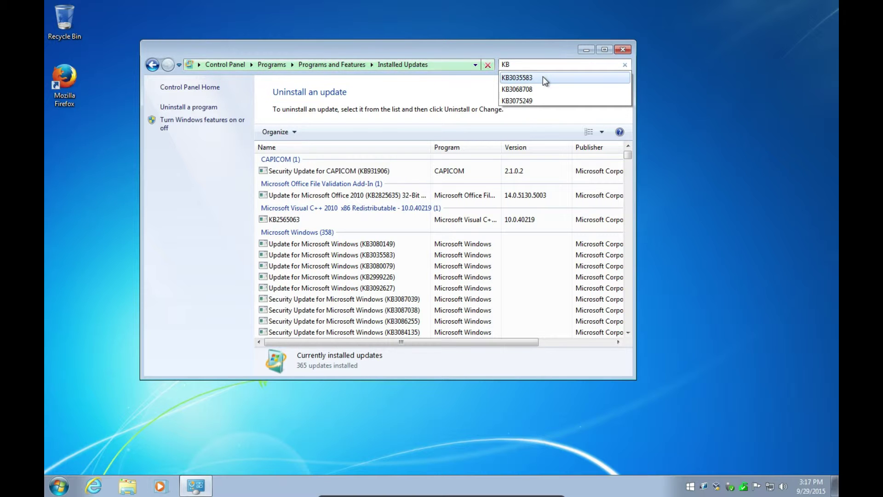
{"action": "type", "text": "30"}
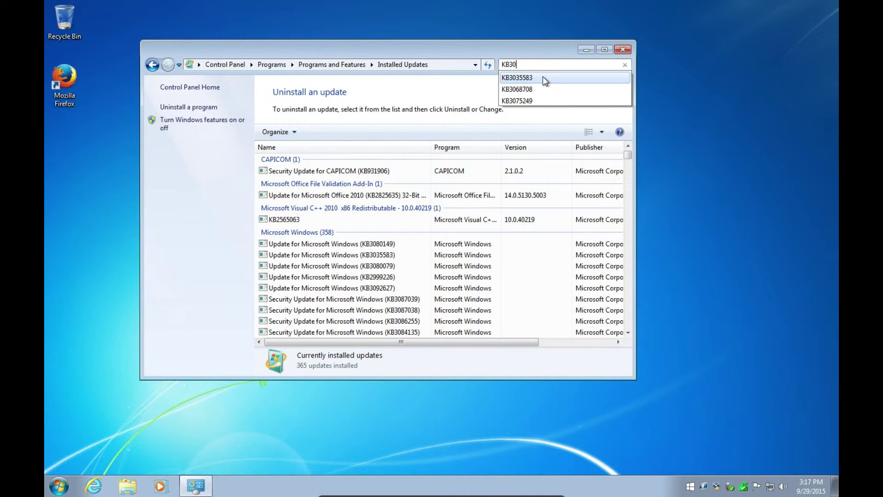
{"action": "type", "text": "80149"}
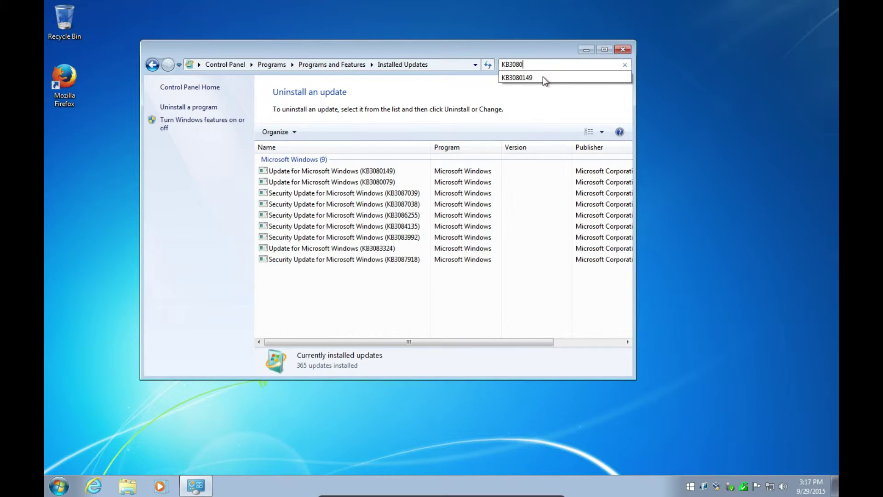
{"action": "left_click", "coordinate": [543, 77]}
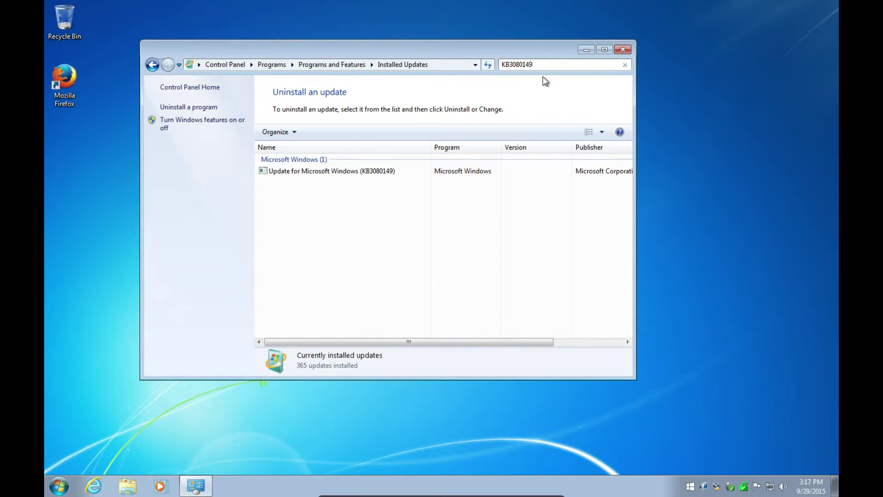
{"action": "right_click", "coordinate": [357, 173]}
{"action": "left_click", "coordinate": [374, 179]}
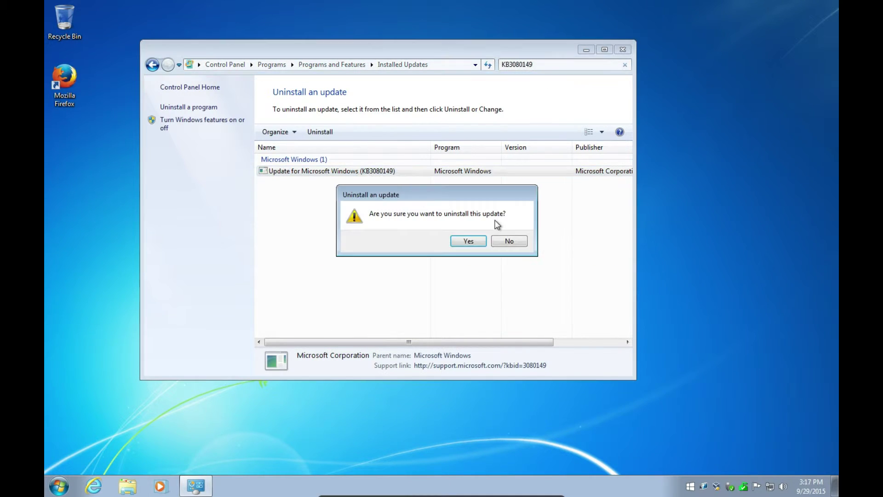
{"action": "left_click", "coordinate": [478, 240]}
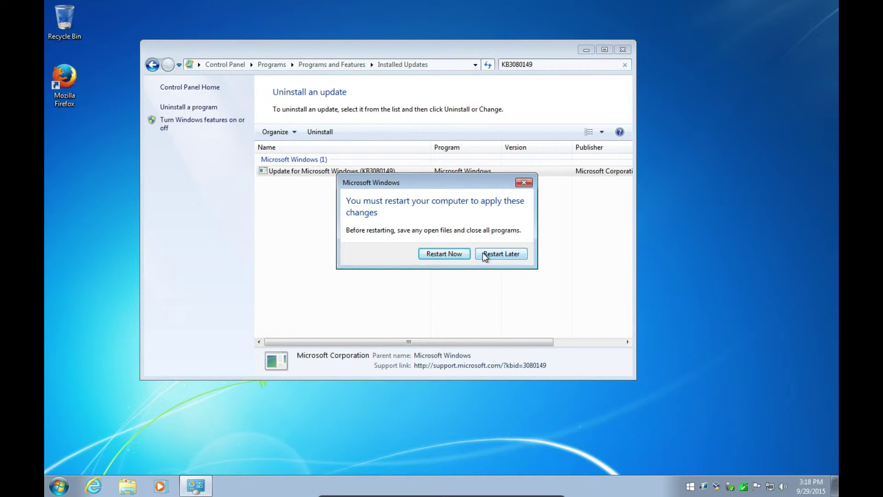
{"action": "left_click", "coordinate": [482, 253]}
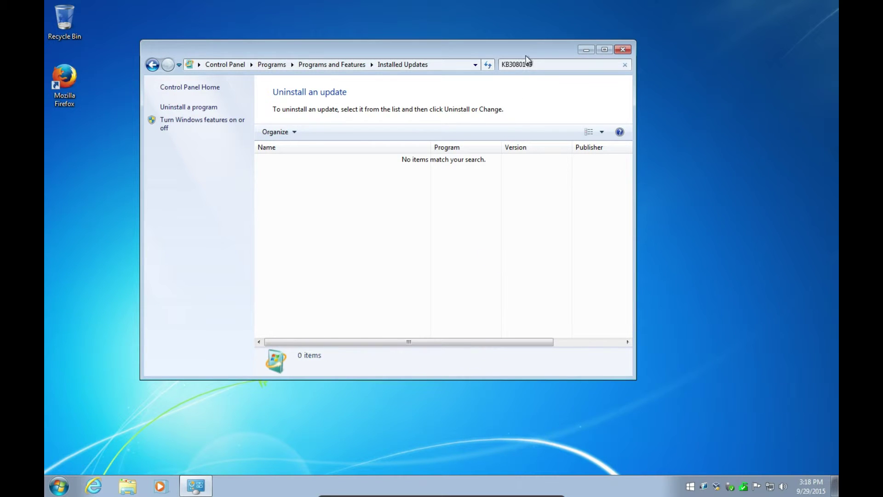
Replace the search text with KB3035583
{"action": "left_click", "coordinate": [512, 63]}
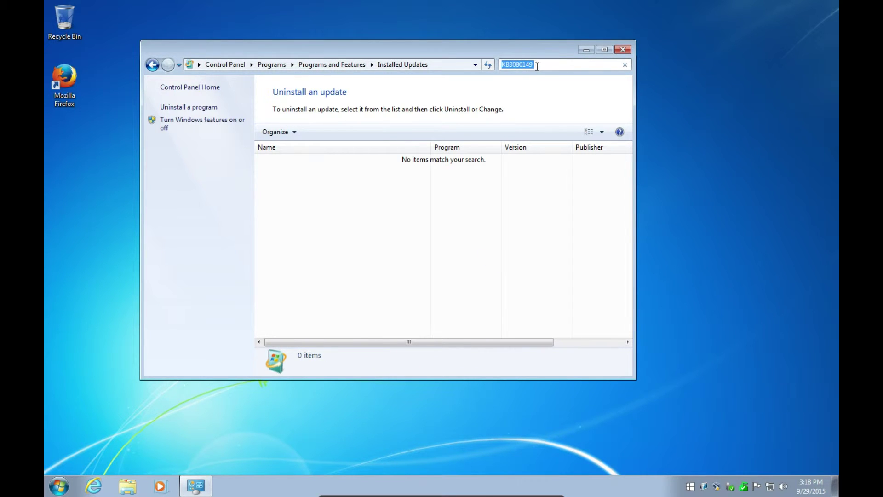
{"action": "left_click", "coordinate": [514, 64]}
{"action": "key", "text": "Return"}
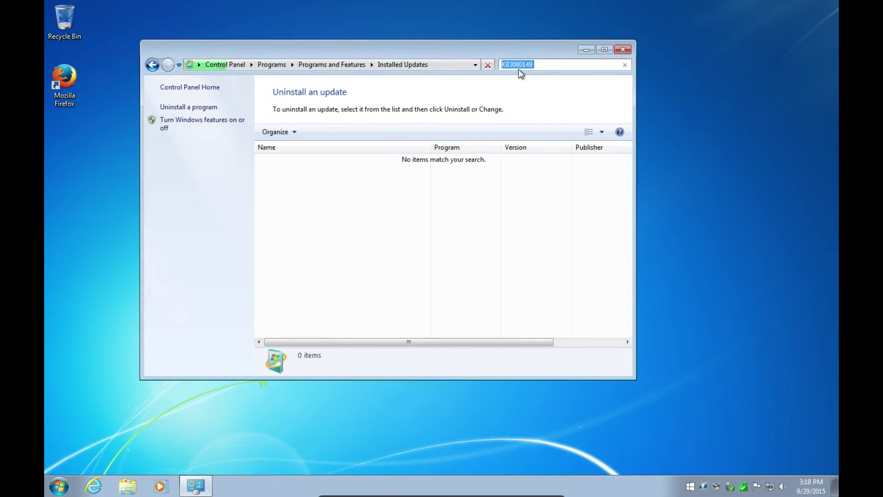
{"action": "type", "text": "KB"}
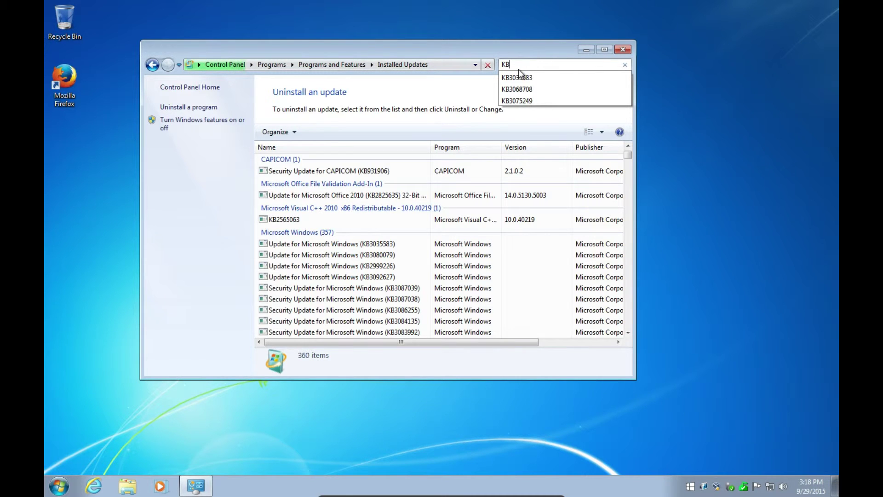
{"action": "type", "text": "30355"}
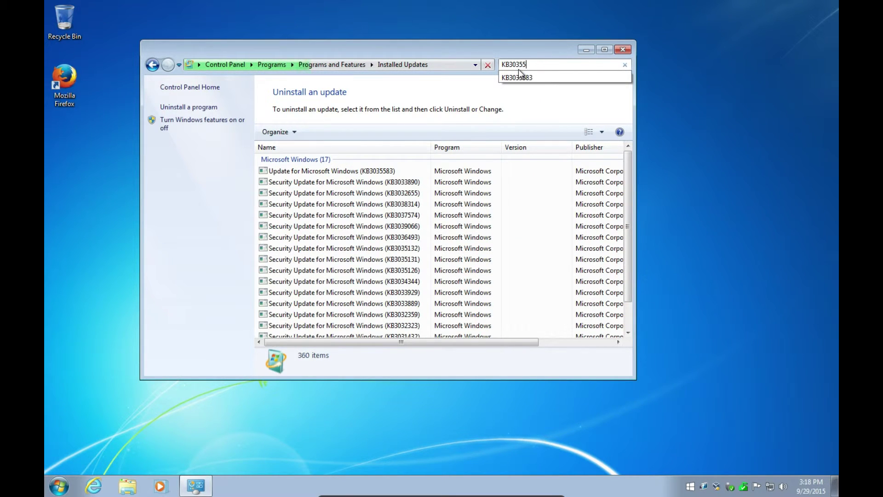
{"action": "type", "text": "83"}
Run the KB3035583 search, select the result, and view then dismiss the Get Windows 10 prompt
{"action": "key", "text": "Return"}
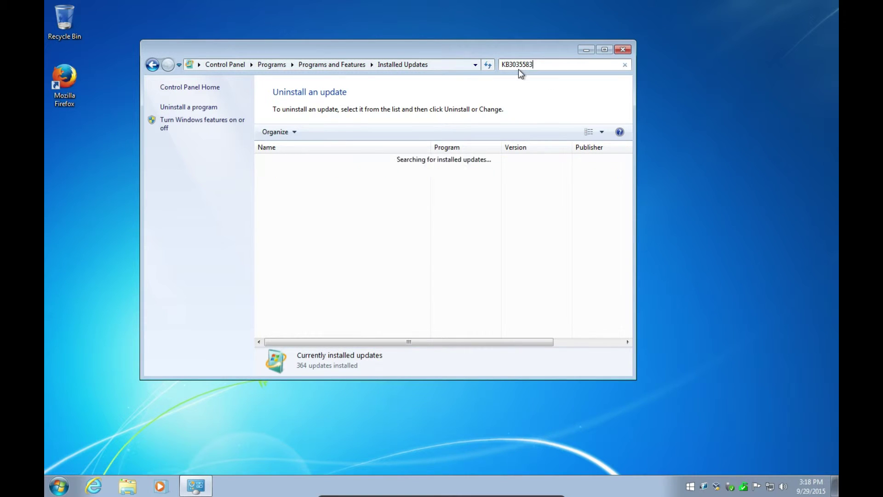
{"action": "left_click", "coordinate": [389, 171]}
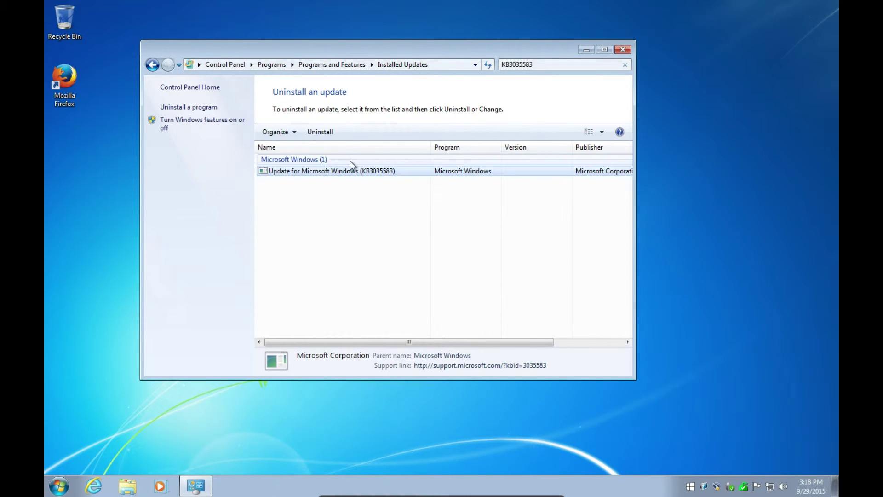
{"action": "left_click", "coordinate": [691, 487]}
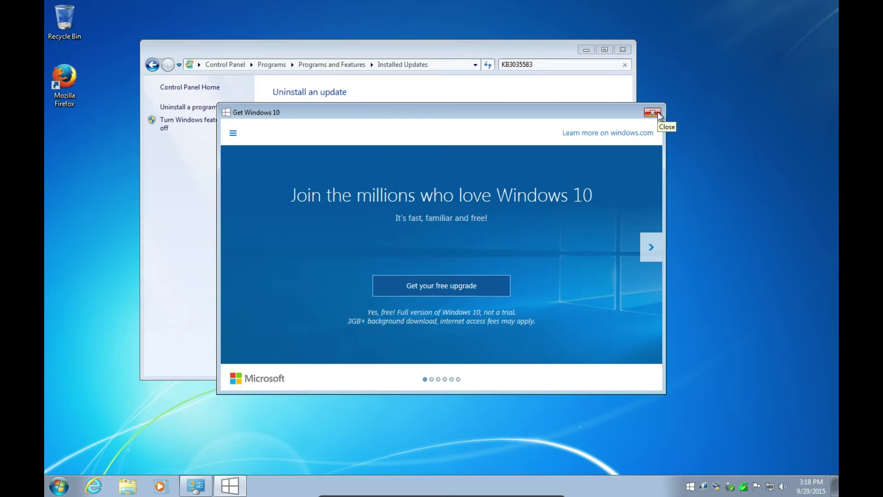
{"action": "left_click", "coordinate": [658, 114]}
Uninstall KB3035583, choose Restart Later, and close Control Panel
{"action": "right_click", "coordinate": [330, 171]}
{"action": "left_click", "coordinate": [381, 180]}
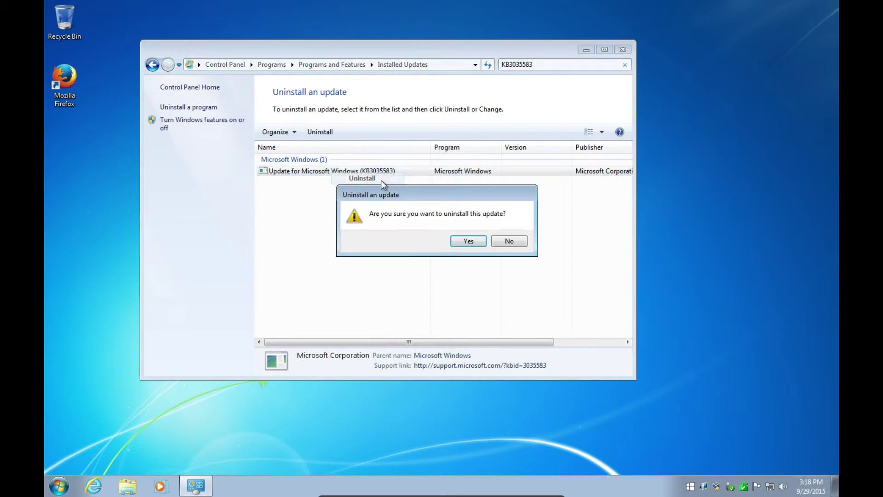
{"action": "left_click", "coordinate": [479, 241]}
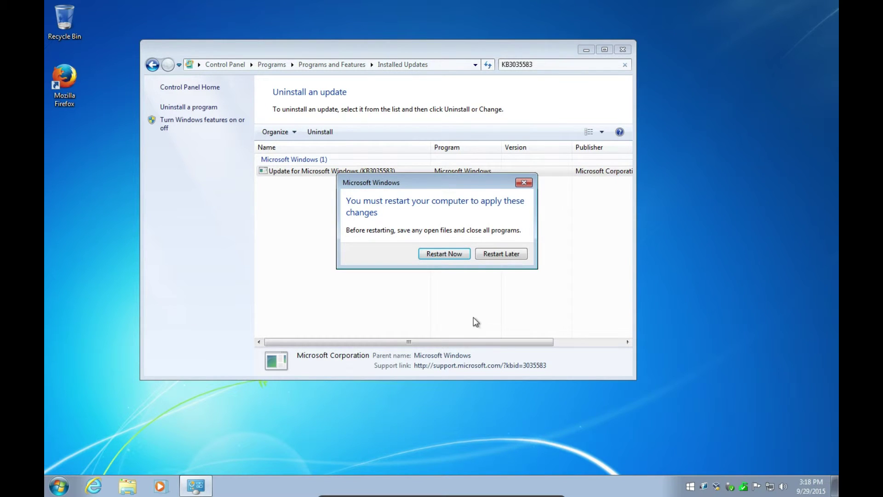
{"action": "left_click", "coordinate": [496, 257]}
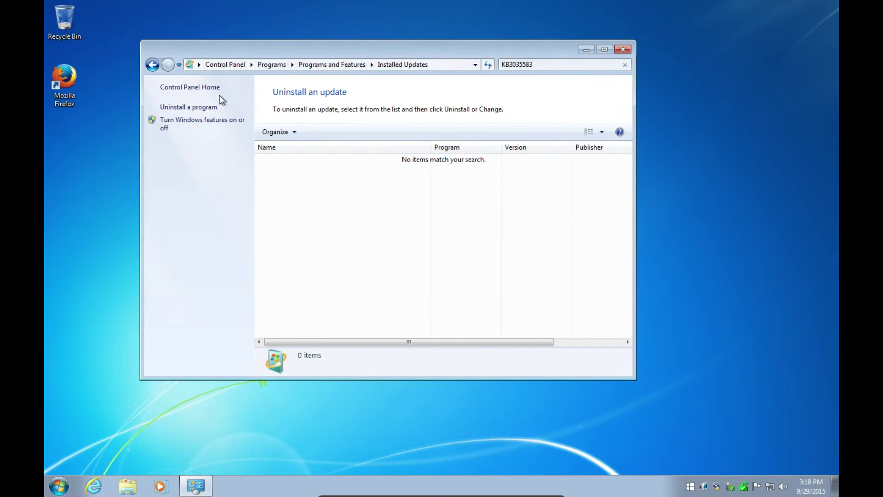
{"action": "left_click", "coordinate": [623, 50]}
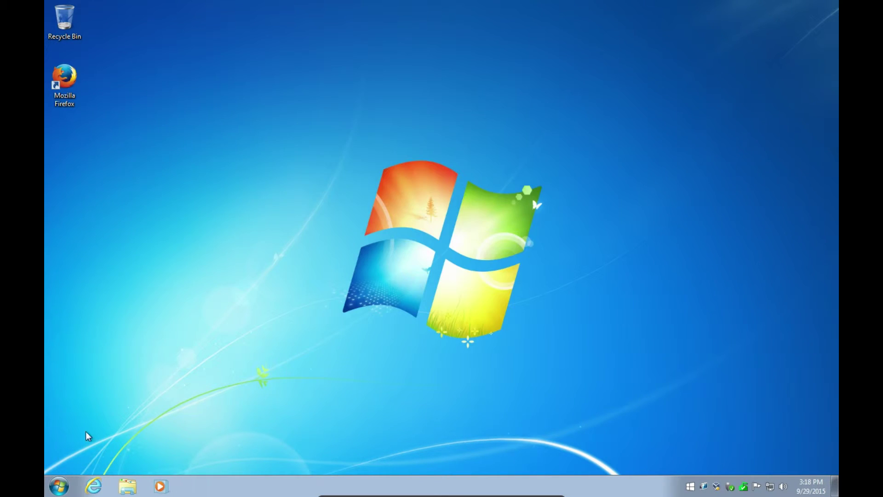
Go to Windows Update via Control Panel > System and Security and check for updates
{"action": "left_click", "coordinate": [59, 486]}
{"action": "left_click", "coordinate": [220, 365]}
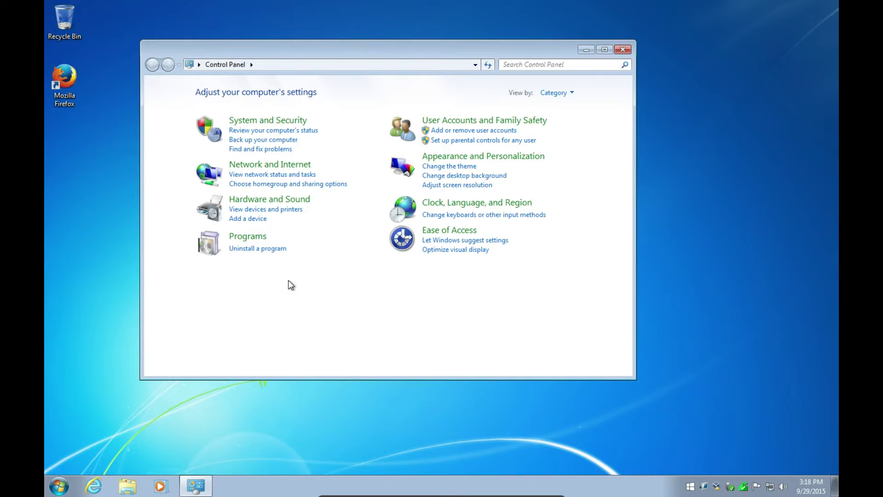
{"action": "left_click", "coordinate": [283, 120]}
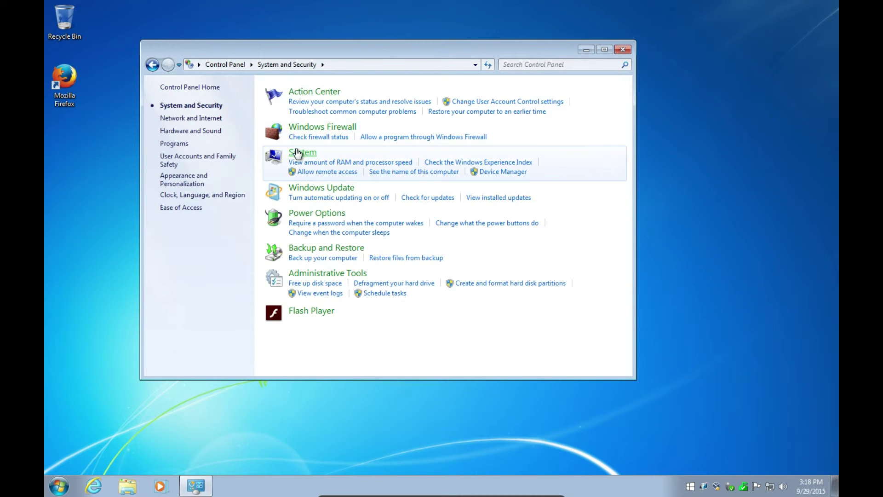
{"action": "left_click", "coordinate": [319, 190]}
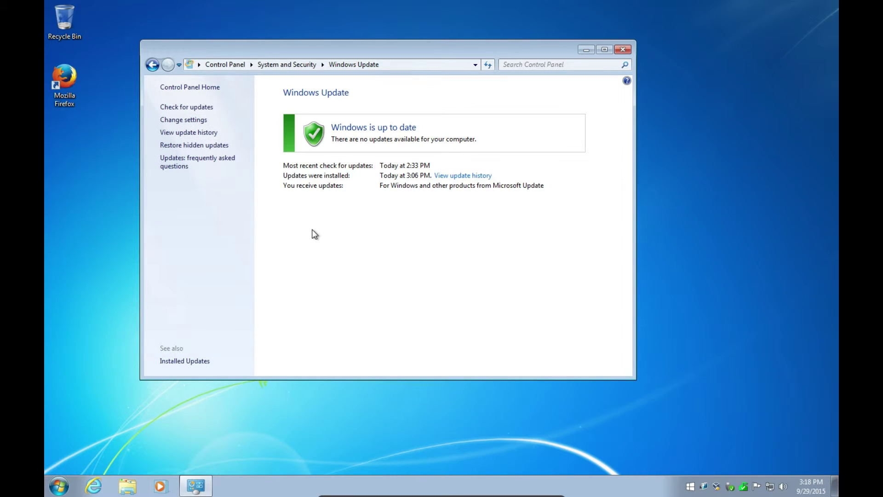
{"action": "left_click", "coordinate": [198, 107]}
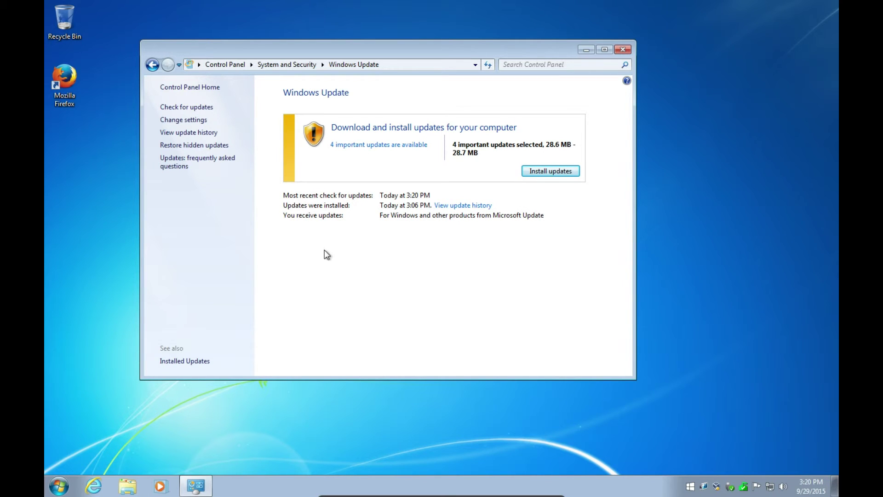
Hide the important updates KB3035583, KB3068708, KB3075249 and KB3080149, then confirm with OK
{"action": "left_click", "coordinate": [368, 145]}
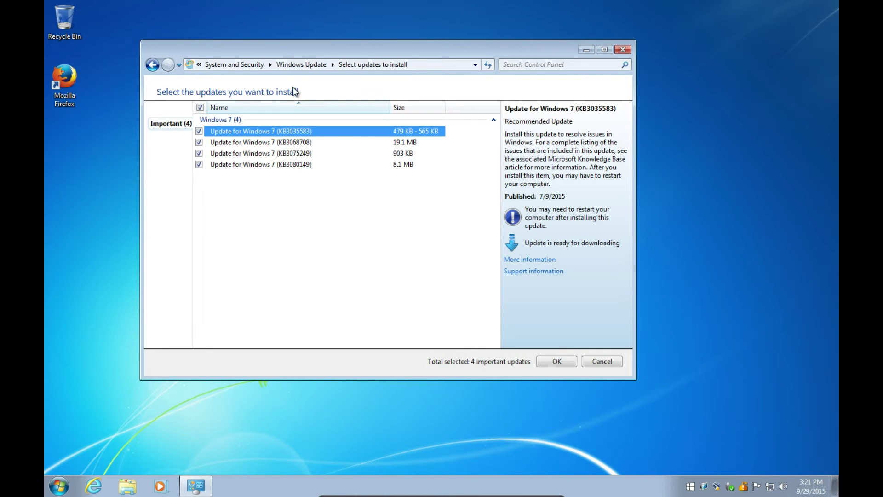
{"action": "right_click", "coordinate": [235, 132]}
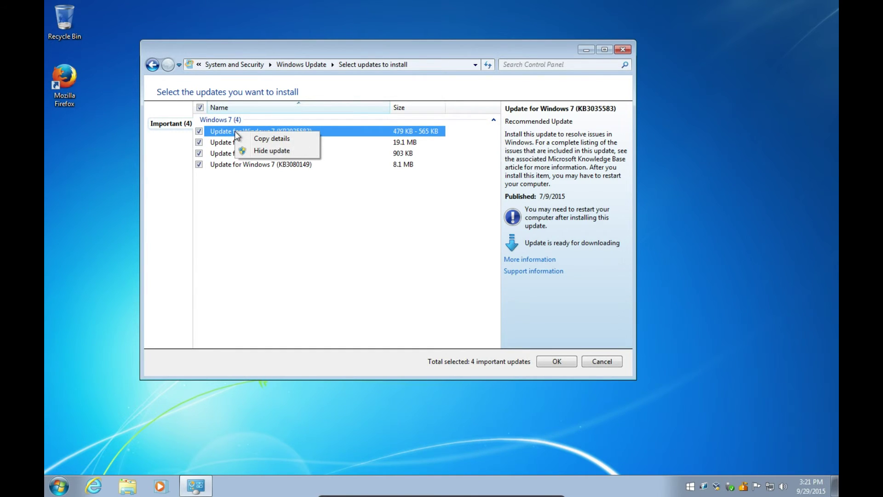
{"action": "left_click", "coordinate": [258, 150]}
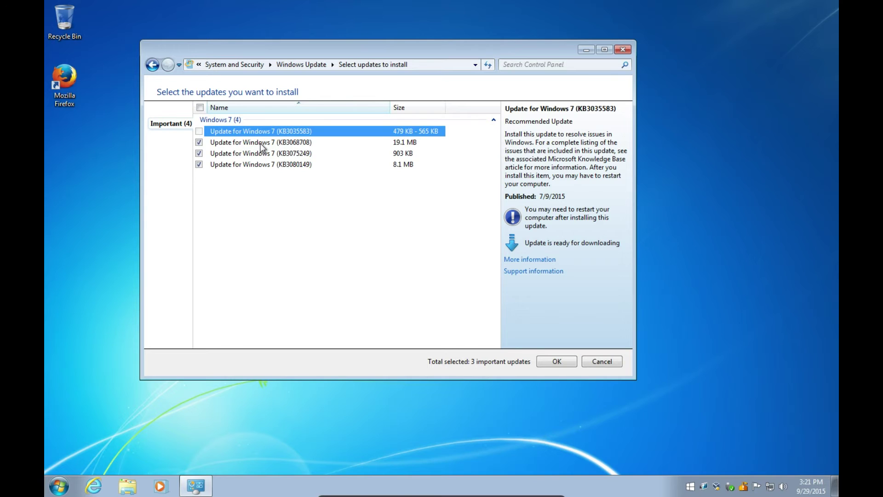
{"action": "left_click", "coordinate": [260, 143]}
{"action": "right_click", "coordinate": [261, 143]}
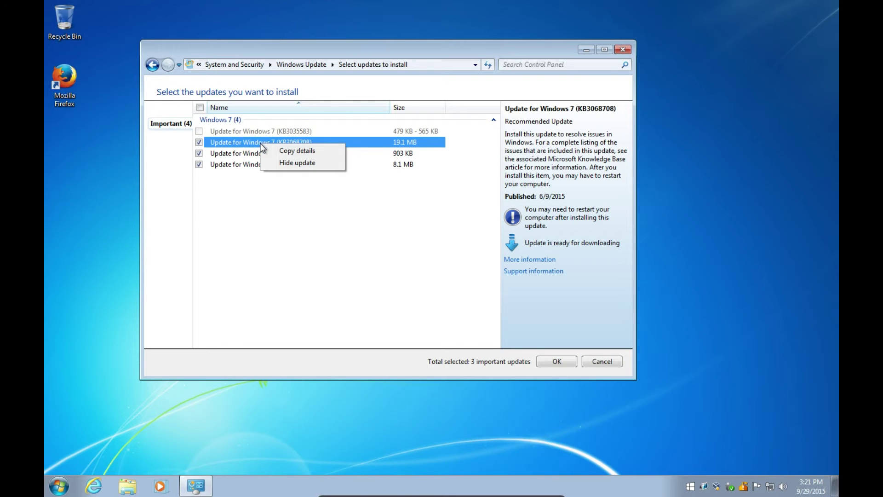
{"action": "left_click", "coordinate": [289, 162]}
{"action": "left_click", "coordinate": [286, 154]}
{"action": "right_click", "coordinate": [286, 154]}
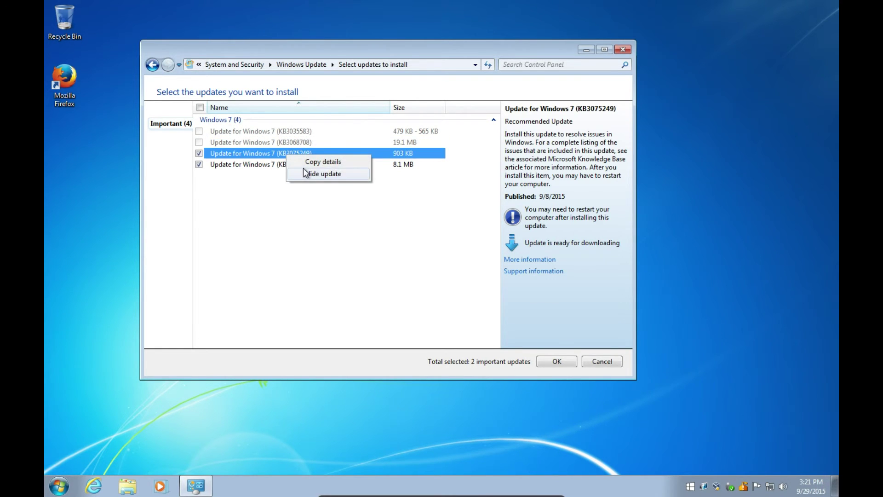
{"action": "left_click", "coordinate": [304, 173]}
{"action": "left_click", "coordinate": [303, 168]}
{"action": "right_click", "coordinate": [303, 168]}
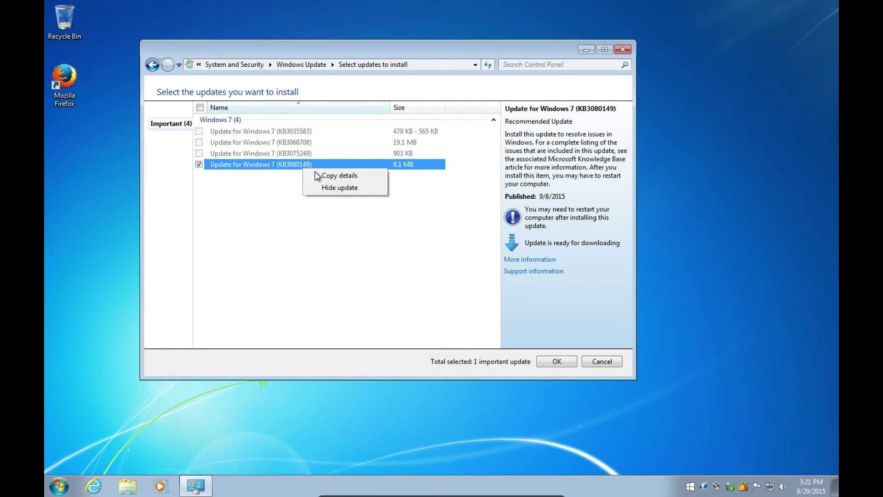
{"action": "left_click", "coordinate": [331, 187]}
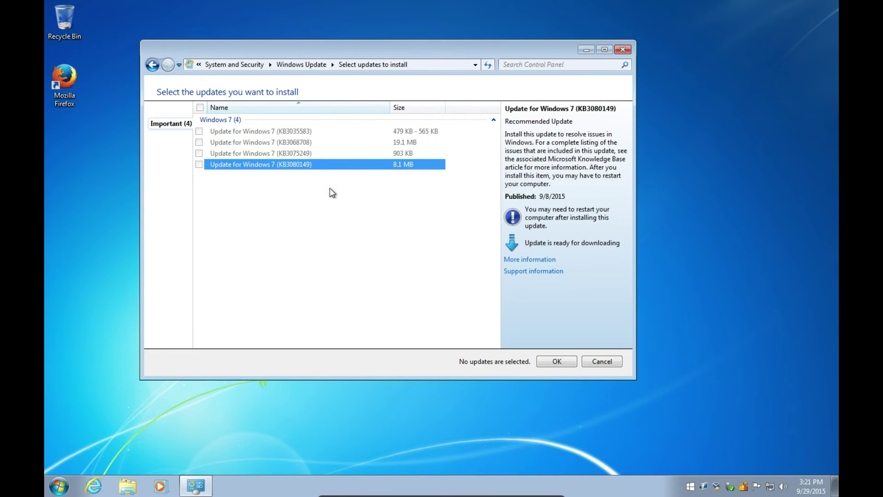
{"action": "left_click", "coordinate": [546, 361]}
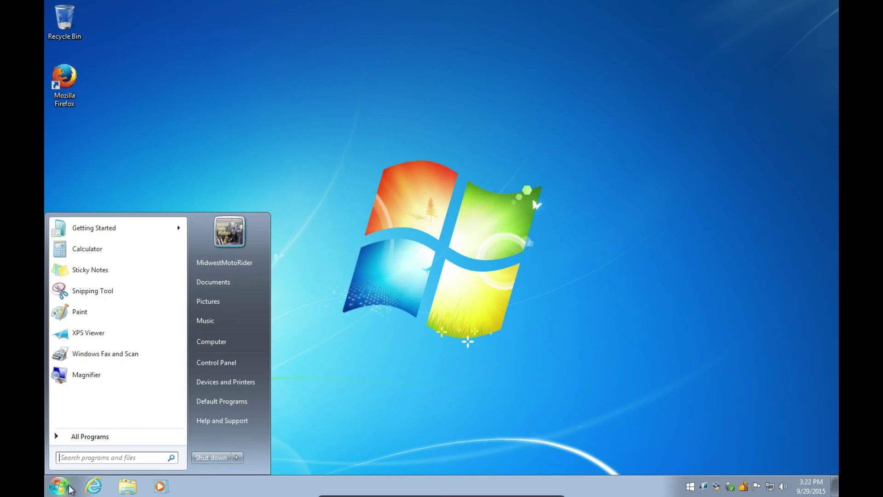
Reopen Windows Update via Control Panel > System and Security
{"action": "left_click", "coordinate": [205, 366]}
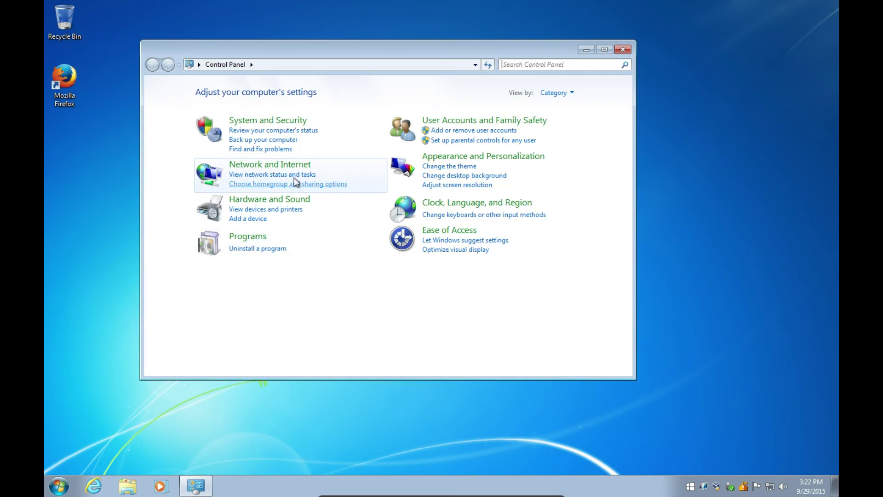
{"action": "left_click", "coordinate": [272, 121]}
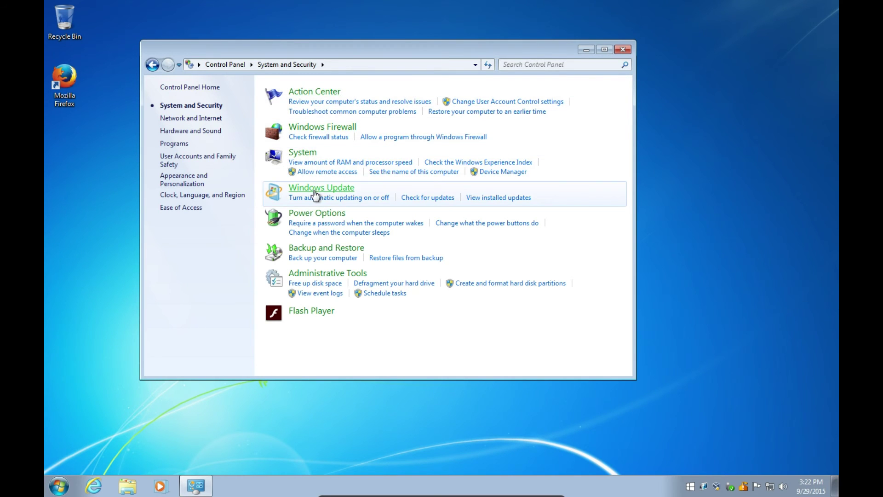
{"action": "left_click", "coordinate": [269, 198]}
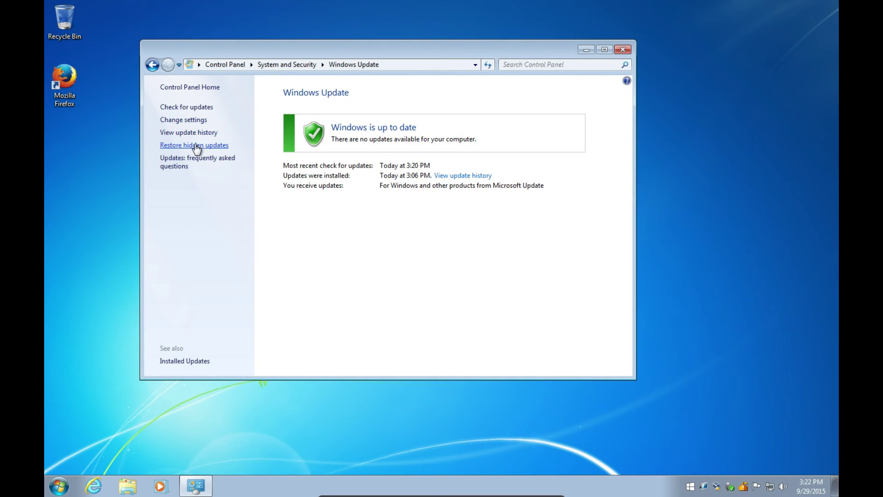
Open Restore hidden updates, tick KB3035583, KB3068708, KB3075249 and KB3080149, then cancel
{"action": "left_click", "coordinate": [197, 146]}
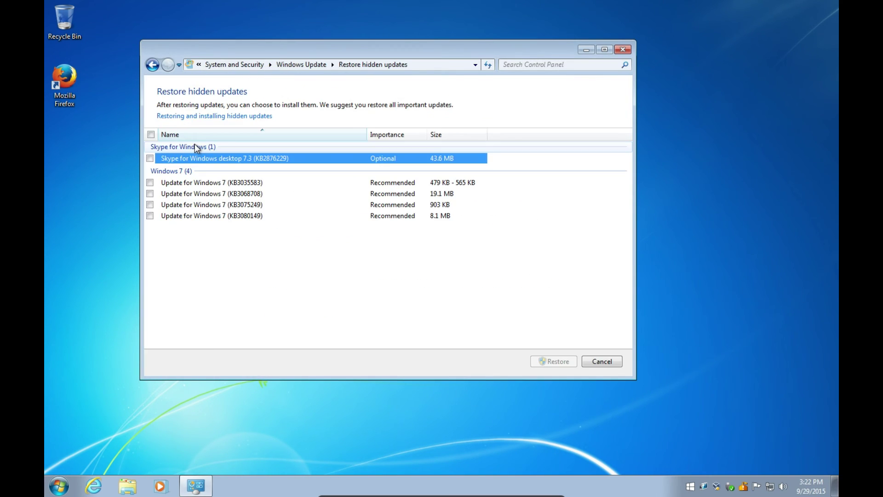
{"action": "left_click", "coordinate": [155, 183]}
{"action": "left_click", "coordinate": [151, 182]}
{"action": "left_click", "coordinate": [150, 194]}
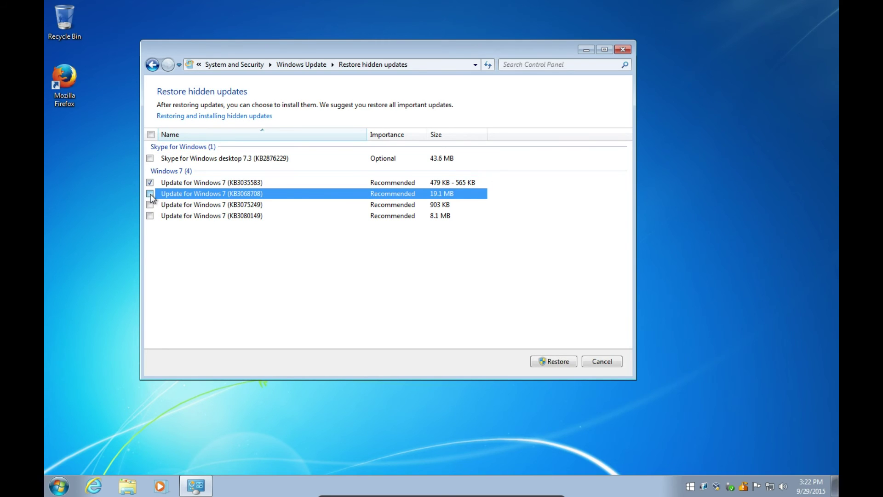
{"action": "left_click", "coordinate": [150, 205]}
{"action": "left_click", "coordinate": [150, 215]}
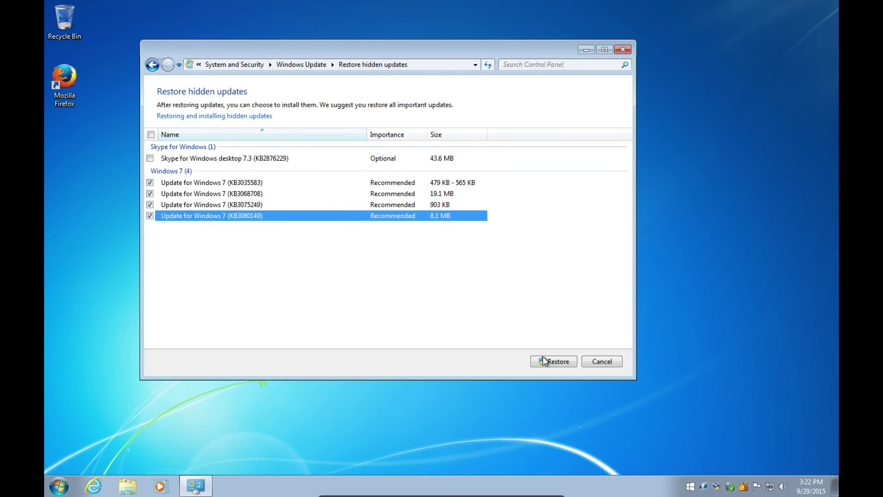
{"action": "left_click", "coordinate": [596, 362]}
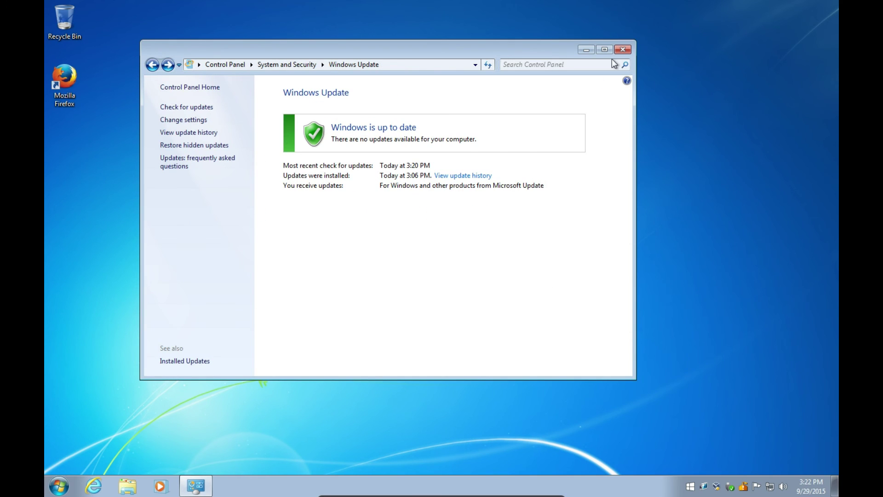
Close Control Panel and bring up the Start menu's shut-down options
{"action": "left_click", "coordinate": [623, 50]}
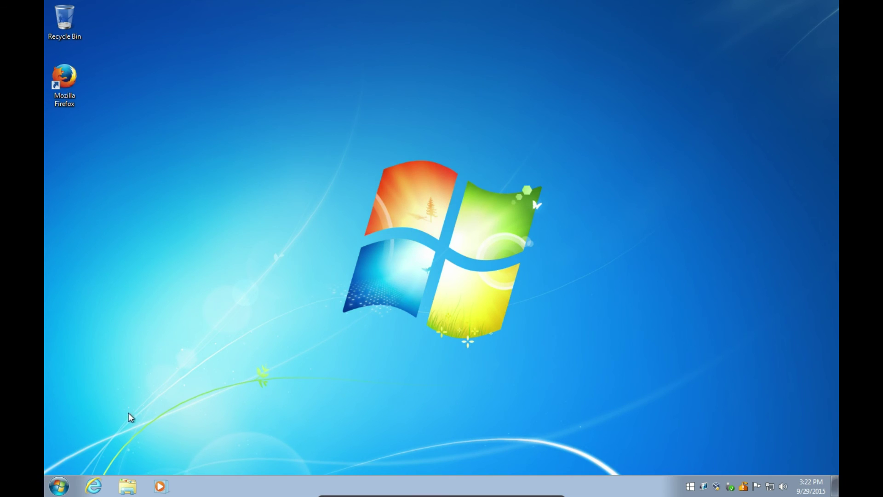
{"action": "left_click", "coordinate": [60, 484]}
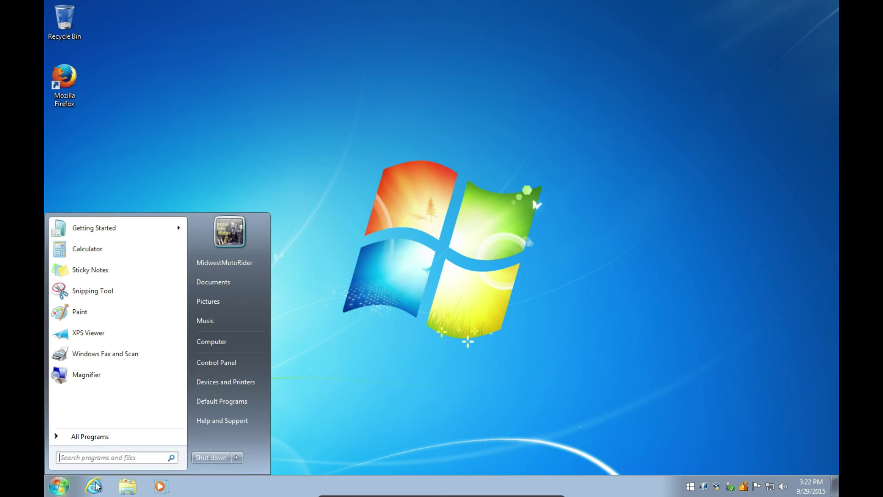
{"action": "mouse_move", "coordinate": [237, 457]}
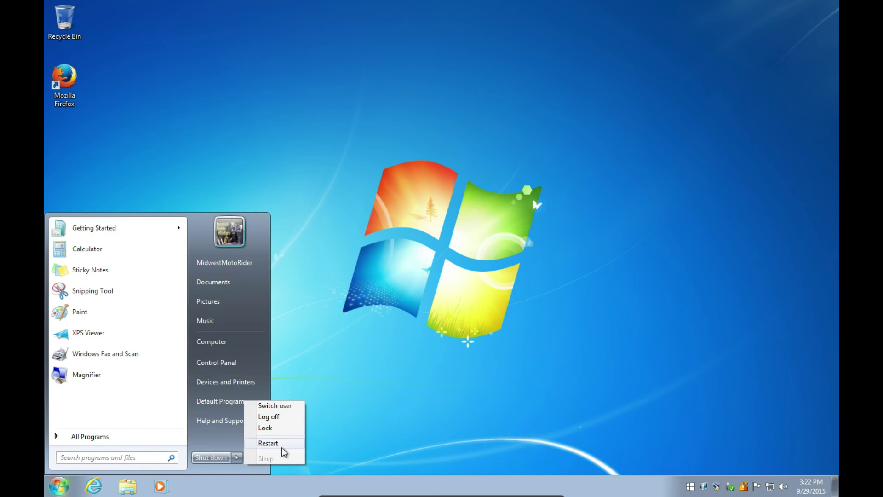